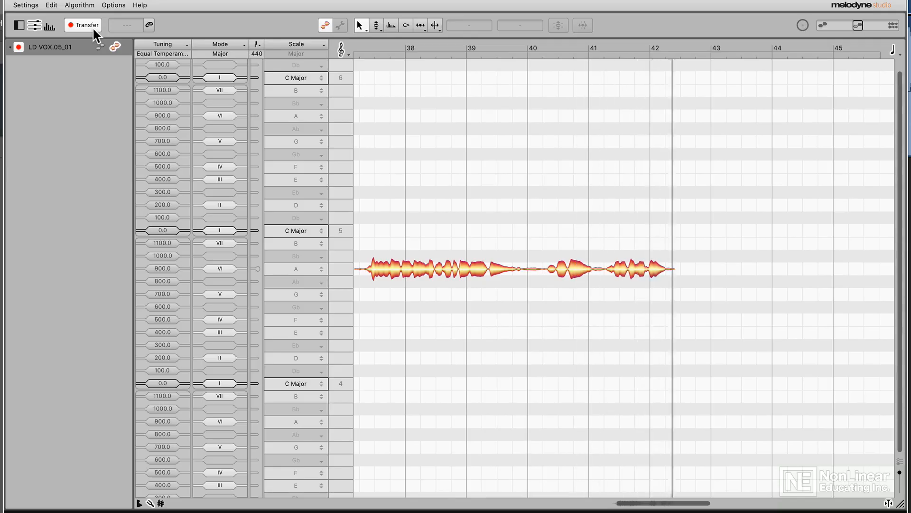
- Transfer the LD VOX.05_01 audio and set the track's scale to B Major
{"action": "left_click", "coordinate": [92, 27]}
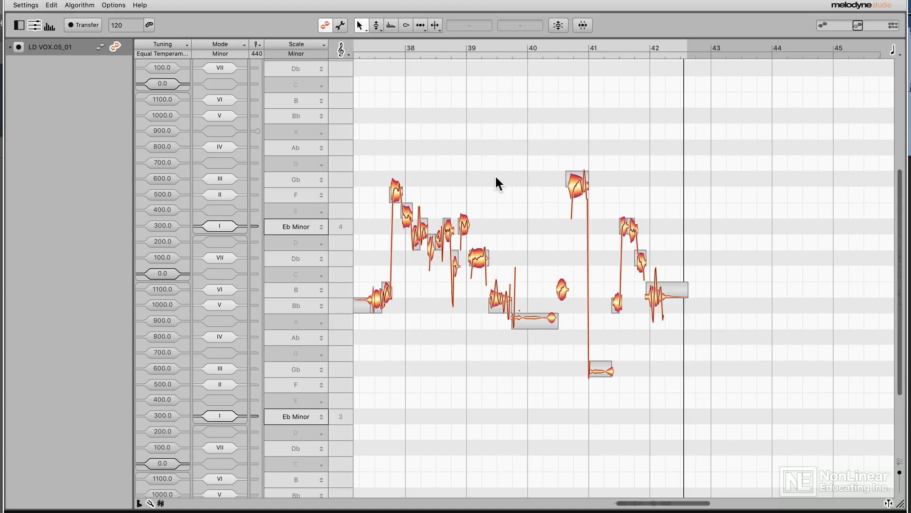
{"action": "scroll", "coordinate": [496, 177], "scroll_direction": "left", "scroll_amount": 1}
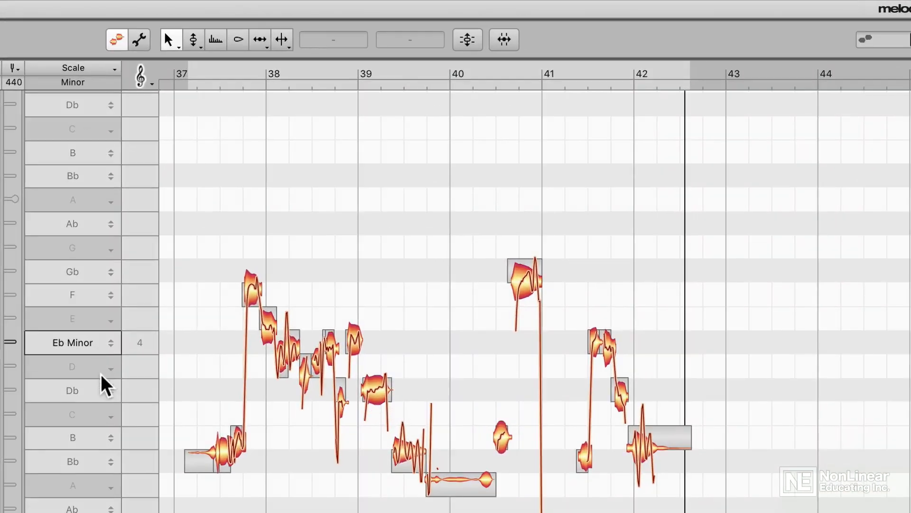
{"action": "left_click", "coordinate": [97, 436]}
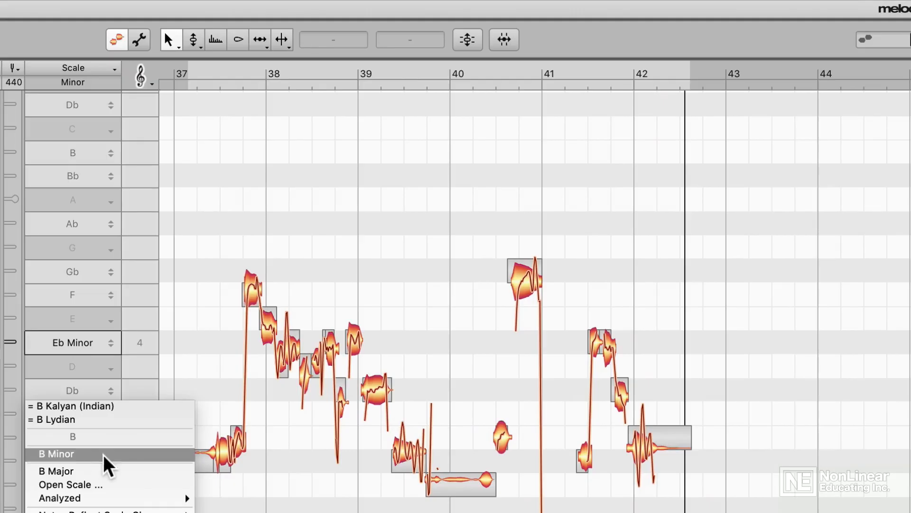
{"action": "left_click", "coordinate": [121, 471]}
- Select the notes and run the Correct Pitch Macro with Snap to B Major, Pitch Center 100% and Pitch Drift 0%
{"action": "left_click_drag", "start_coordinate": [186, 218], "coordinate": [416, 475]}
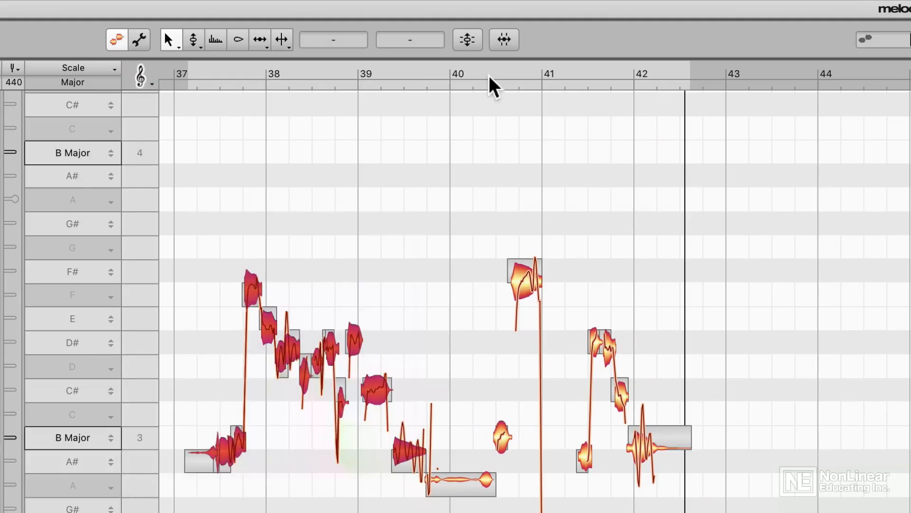
{"action": "left_click", "coordinate": [468, 40]}
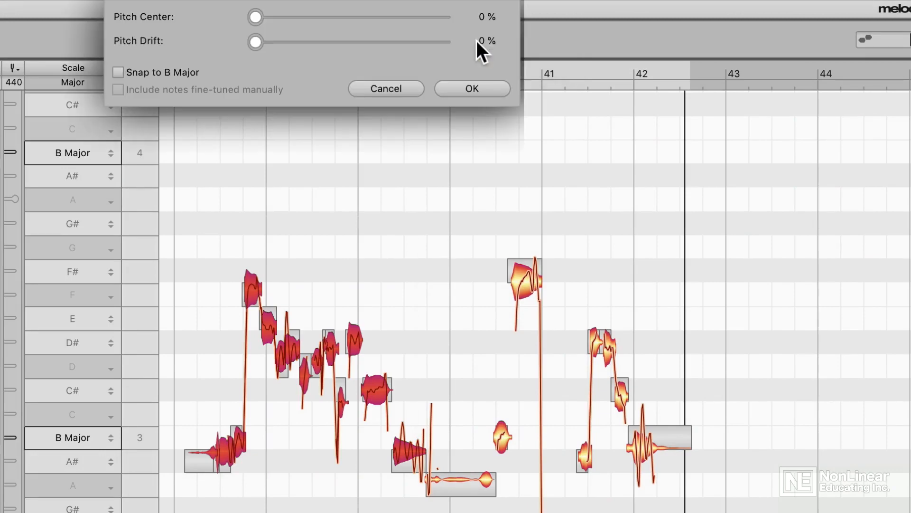
{"action": "left_click", "coordinate": [183, 72]}
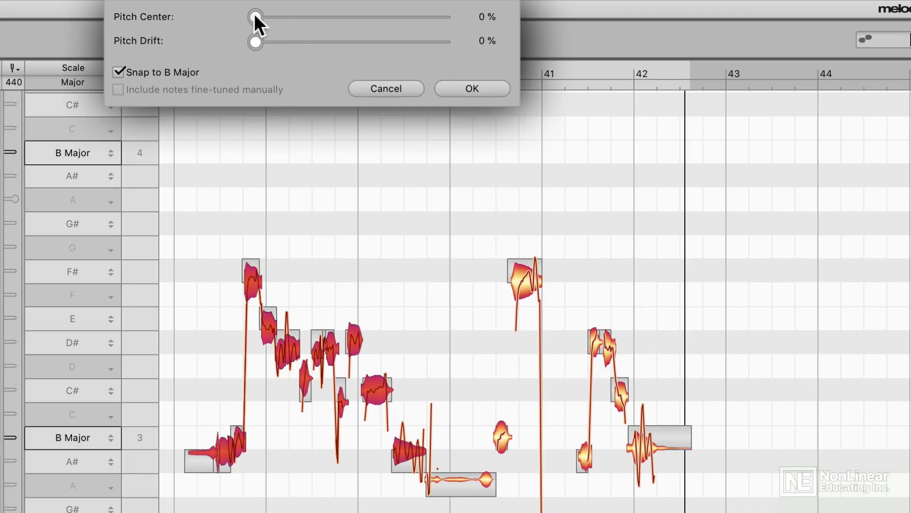
{"action": "left_click_drag", "start_coordinate": [254, 14], "coordinate": [301, 24]}
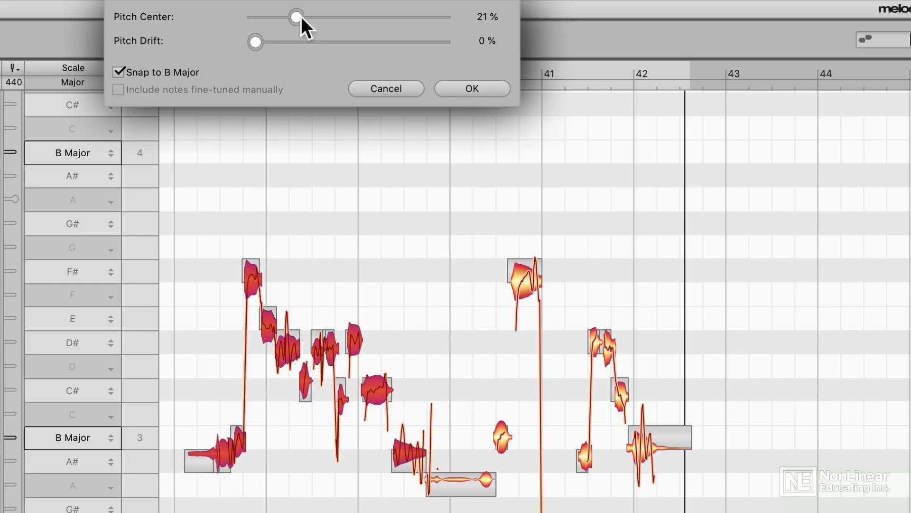
{"action": "left_click_drag", "start_coordinate": [301, 16], "coordinate": [482, 18]}
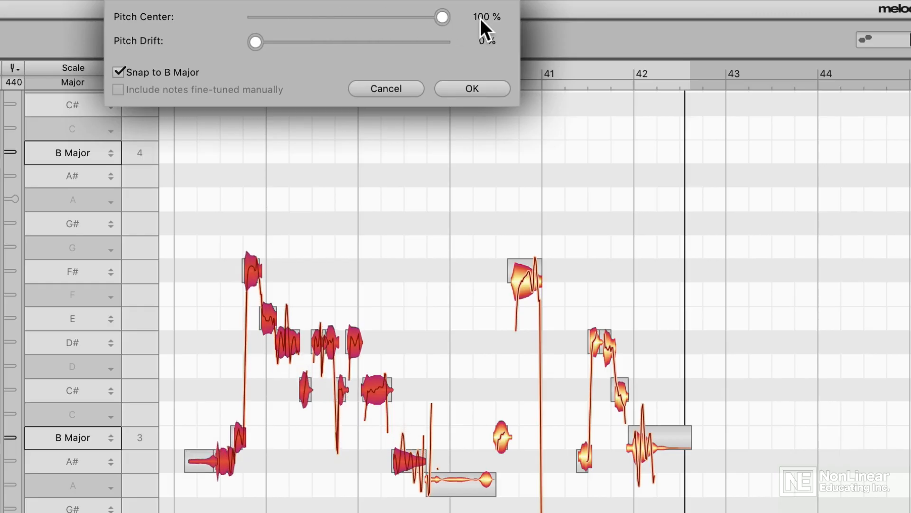
{"action": "mouse_move", "coordinate": [271, 46]}
{"action": "left_mouse_down"}
{"action": "mouse_move", "coordinate": [457, 47]}
{"action": "mouse_move", "coordinate": [264, 46]}
{"action": "mouse_move", "coordinate": [440, 44]}
{"action": "mouse_move", "coordinate": [263, 39]}
{"action": "left_mouse_up"}
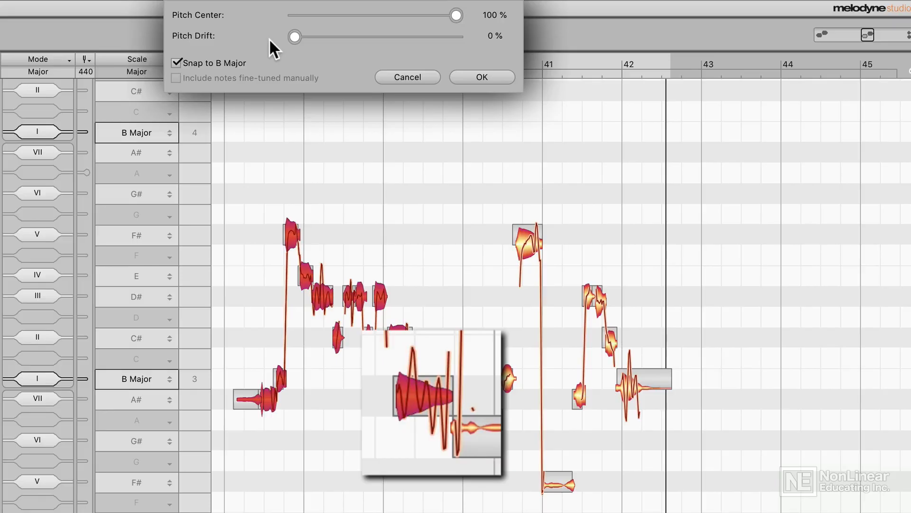
{"action": "left_click_drag", "start_coordinate": [269, 38], "coordinate": [456, 39]}
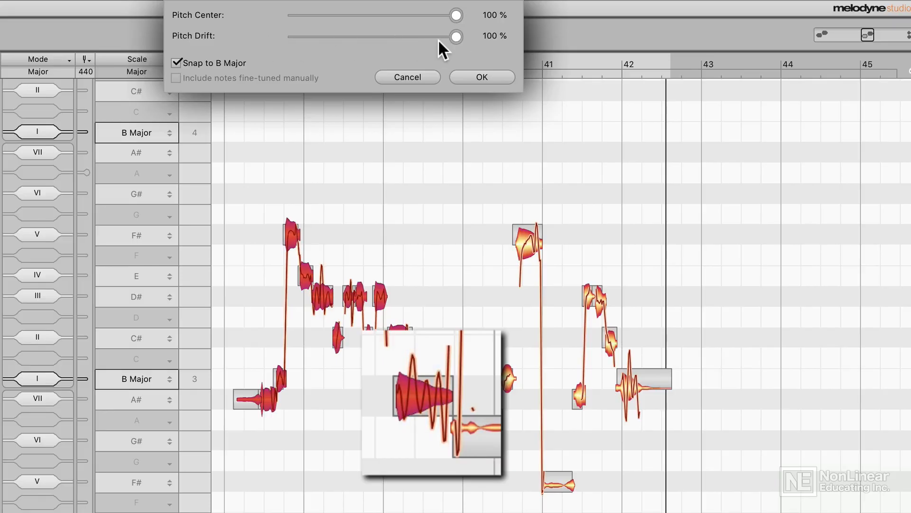
{"action": "left_click_drag", "start_coordinate": [438, 39], "coordinate": [285, 40]}
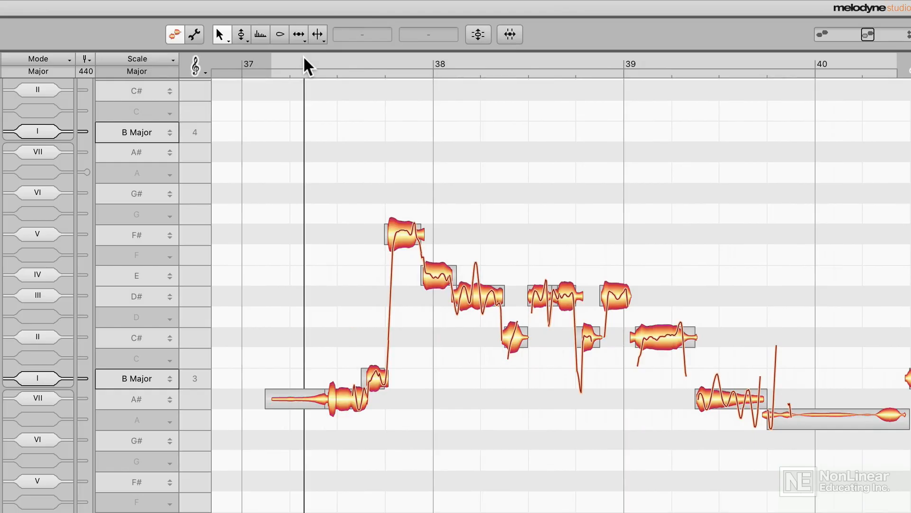
- Play from bar 37 and audition individual notes by selecting them
{"action": "left_click", "coordinate": [304, 56]}
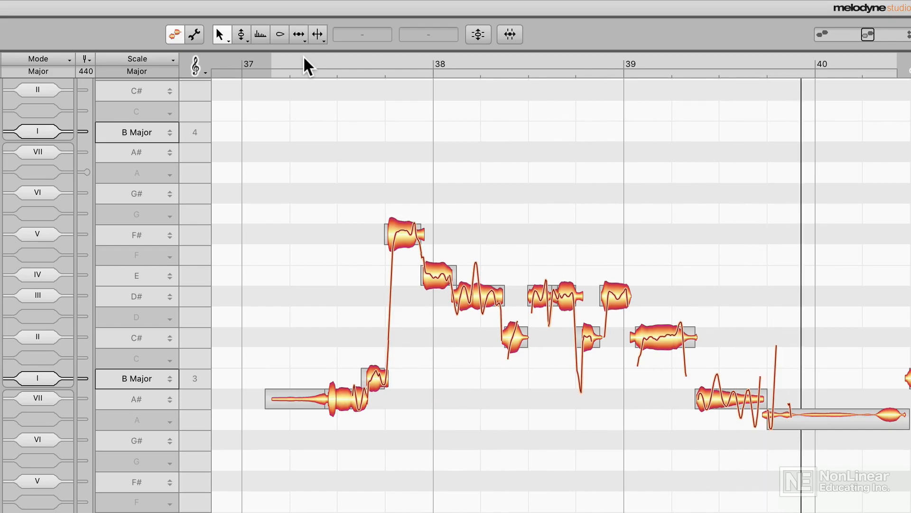
{"action": "left_click", "coordinate": [726, 404]}
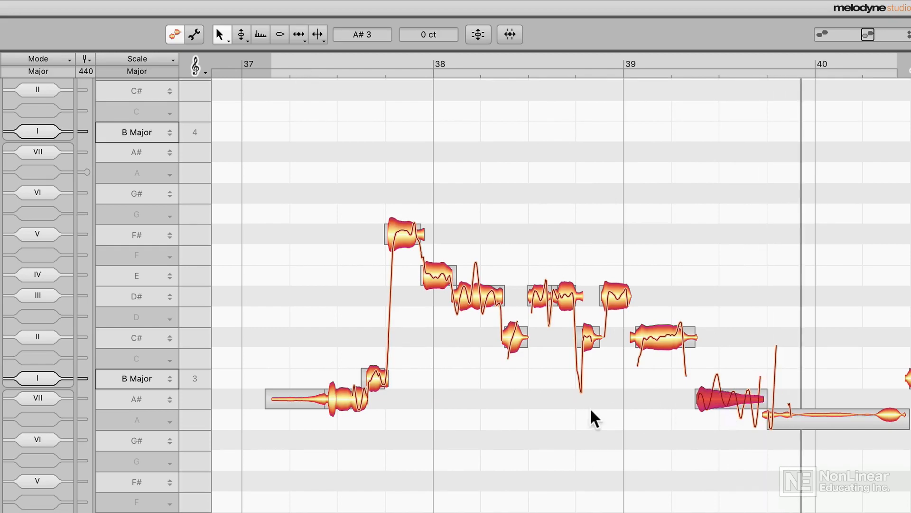
{"action": "left_click_drag", "start_coordinate": [451, 431], "coordinate": [256, 408]}
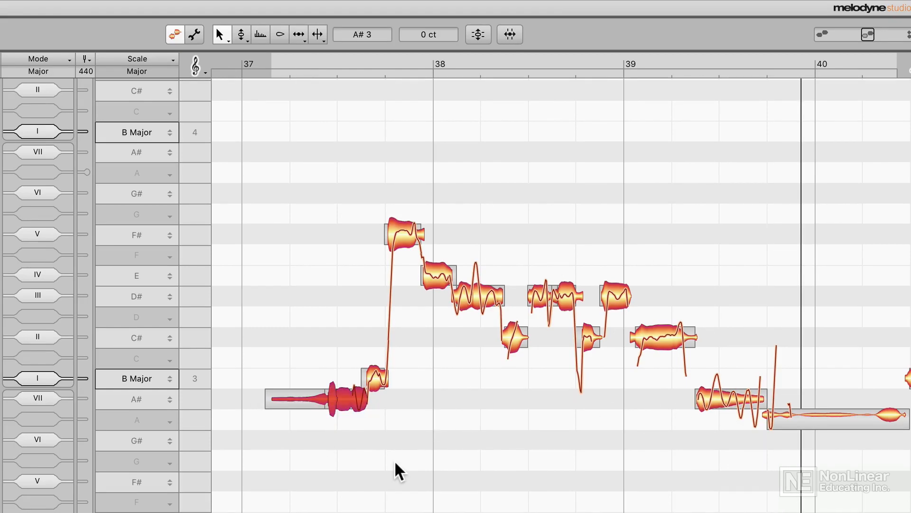
{"action": "left_click_drag", "start_coordinate": [322, 444], "coordinate": [732, 376]}
{"action": "left_click", "coordinate": [632, 417]}
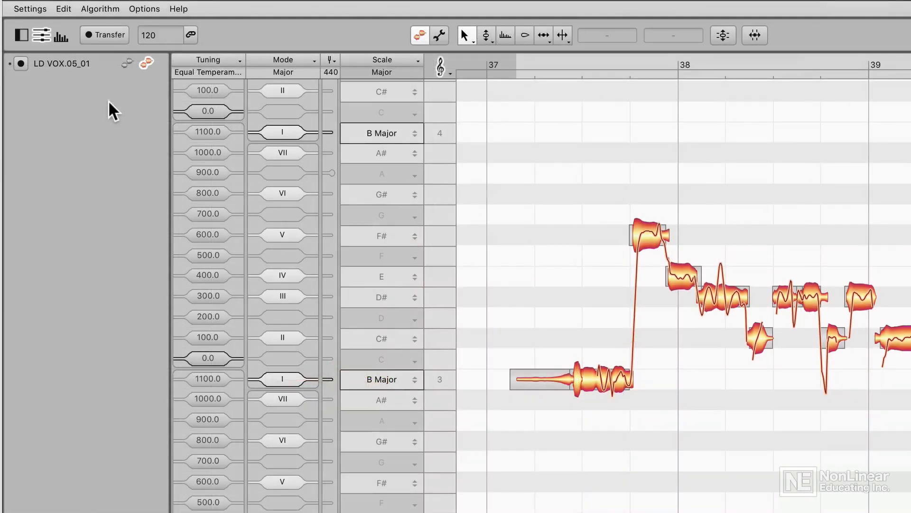
- Switch the pitch grid to Scale Snap and try moving the F# note in bar 37
{"action": "left_click", "coordinate": [155, 8]}
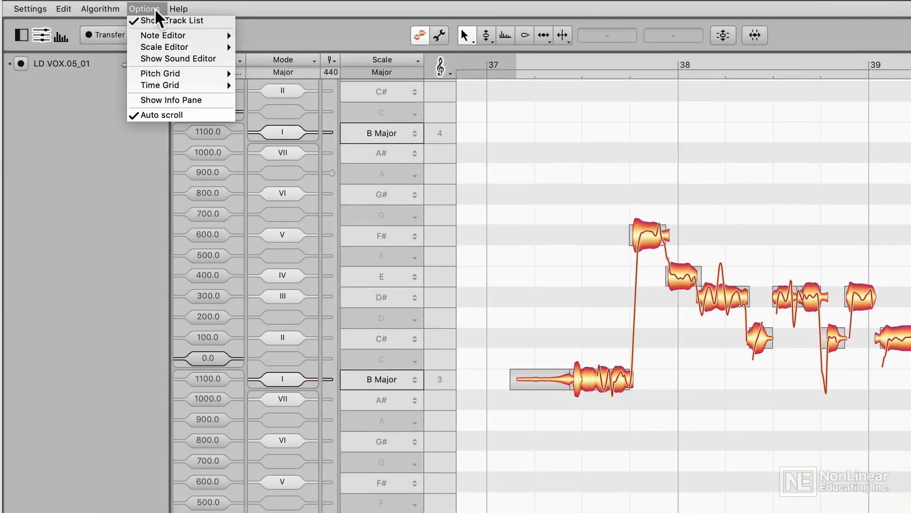
{"action": "mouse_move", "coordinate": [192, 73]}
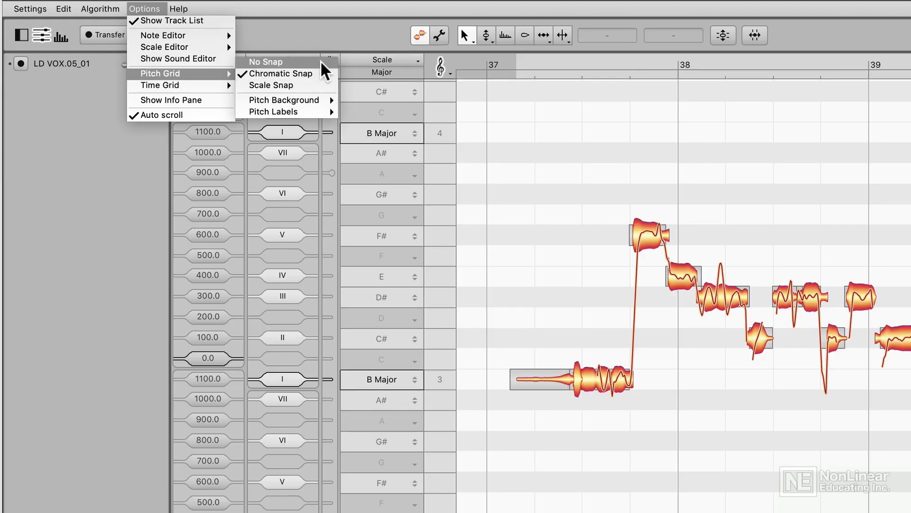
{"action": "left_click", "coordinate": [318, 83]}
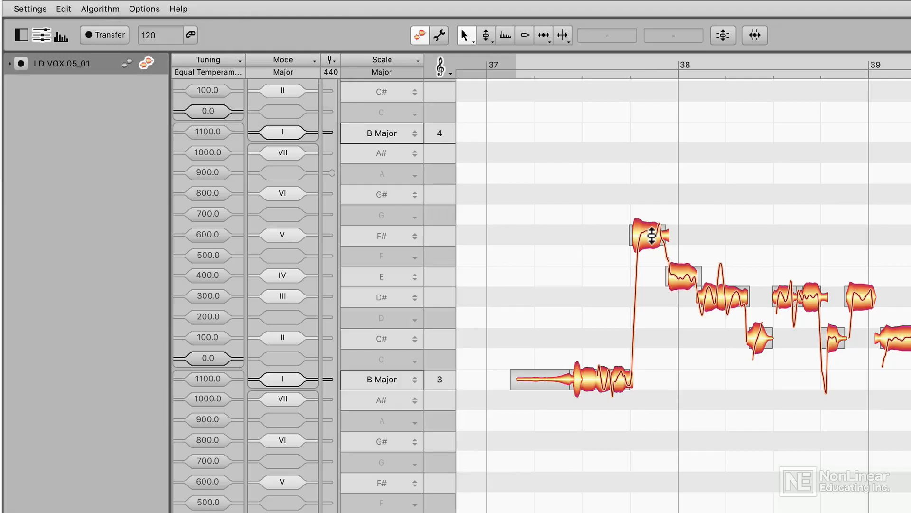
{"action": "mouse_move", "coordinate": [652, 236]}
{"action": "left_mouse_down"}
{"action": "mouse_move", "coordinate": [646, 156]}
{"action": "mouse_move", "coordinate": [639, 268]}
{"action": "mouse_move", "coordinate": [639, 235]}
{"action": "left_mouse_up"}
{"action": "left_click", "coordinate": [575, 247]}
{"action": "mouse_move", "coordinate": [648, 234]}
{"action": "left_mouse_down"}
{"action": "mouse_move", "coordinate": [651, 179]}
{"action": "mouse_move", "coordinate": [653, 261]}
{"action": "mouse_move", "coordinate": [655, 213]}
{"action": "mouse_move", "coordinate": [655, 231]}
{"action": "left_mouse_up"}
- Switch the pitch grid back to Chromatic Snap
{"action": "left_click", "coordinate": [144, 9]}
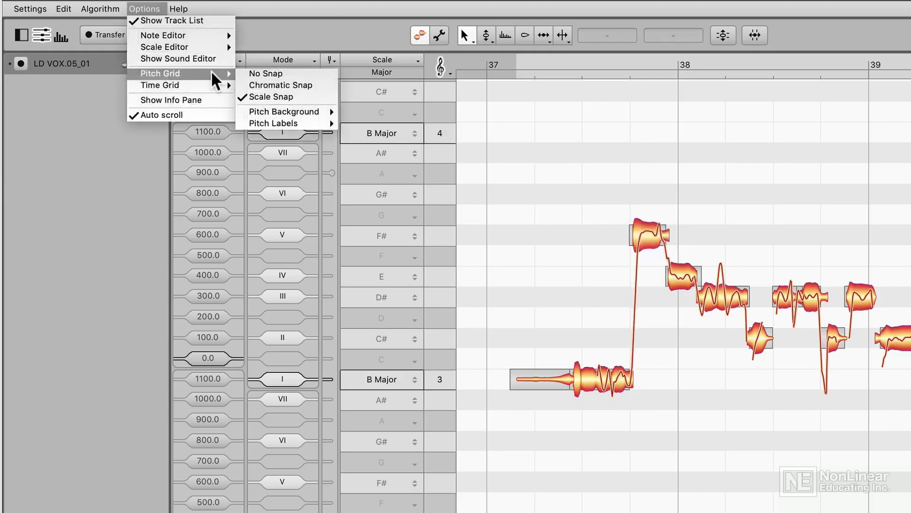
{"action": "left_click", "coordinate": [321, 84]}
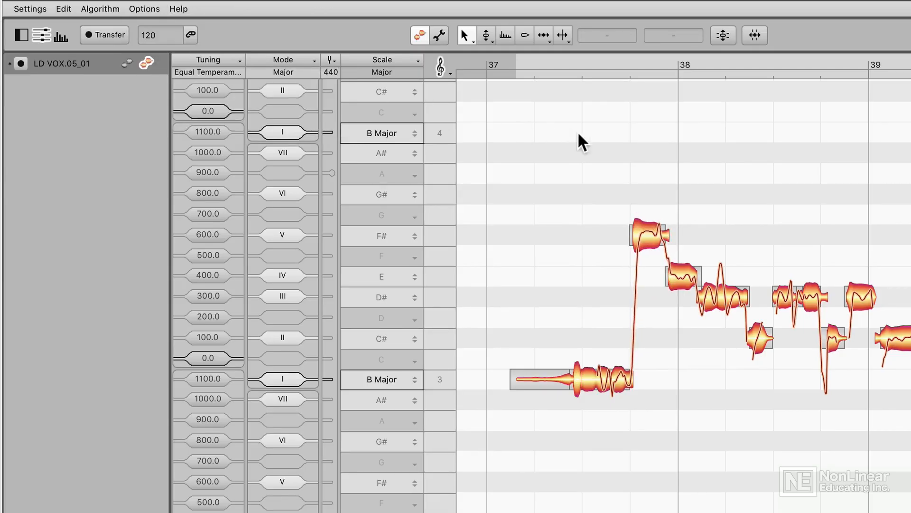
{"action": "left_click", "coordinate": [572, 64]}
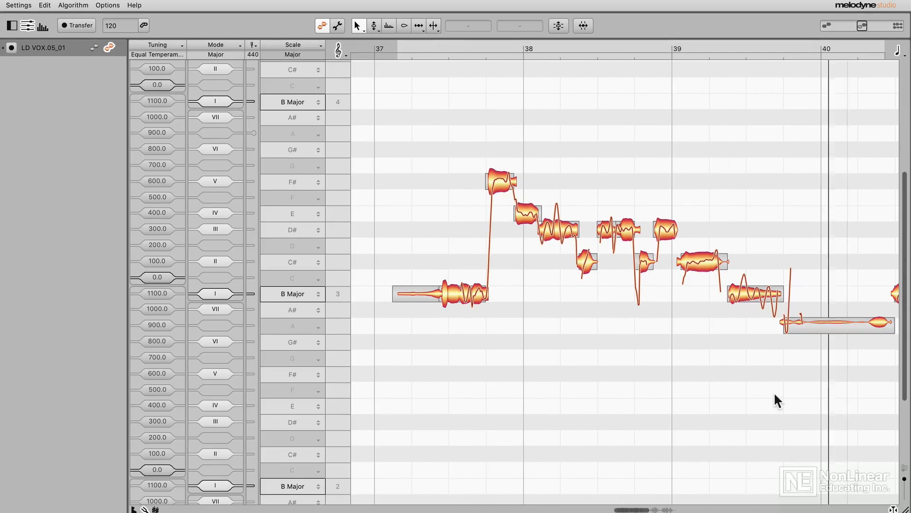
- Select the note just before bar 40 and pick the Pitch Drift Tool to correct its drift
{"action": "left_click", "coordinate": [745, 299]}
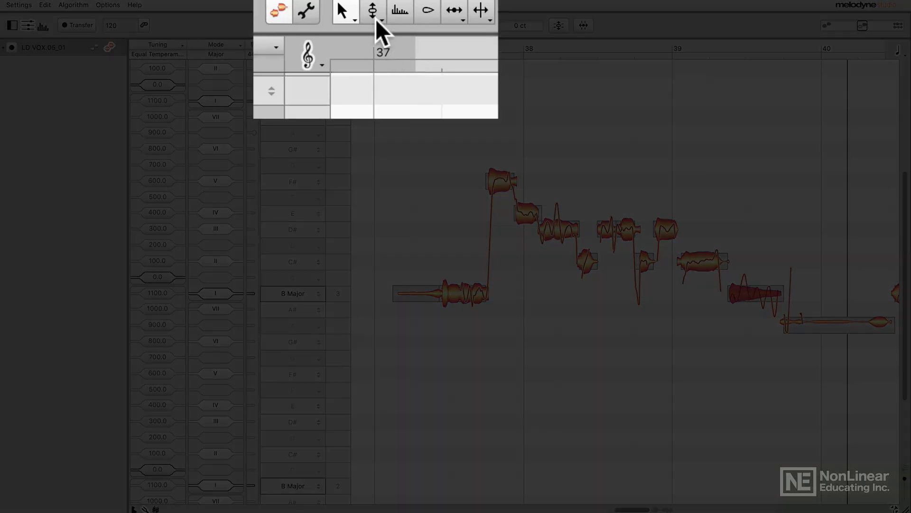
{"action": "left_click", "coordinate": [378, 20]}
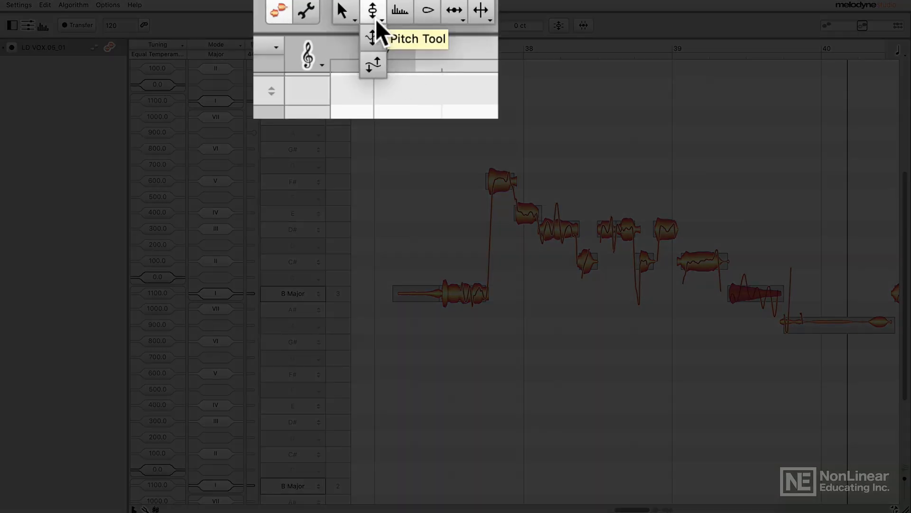
{"action": "left_click", "coordinate": [378, 69]}
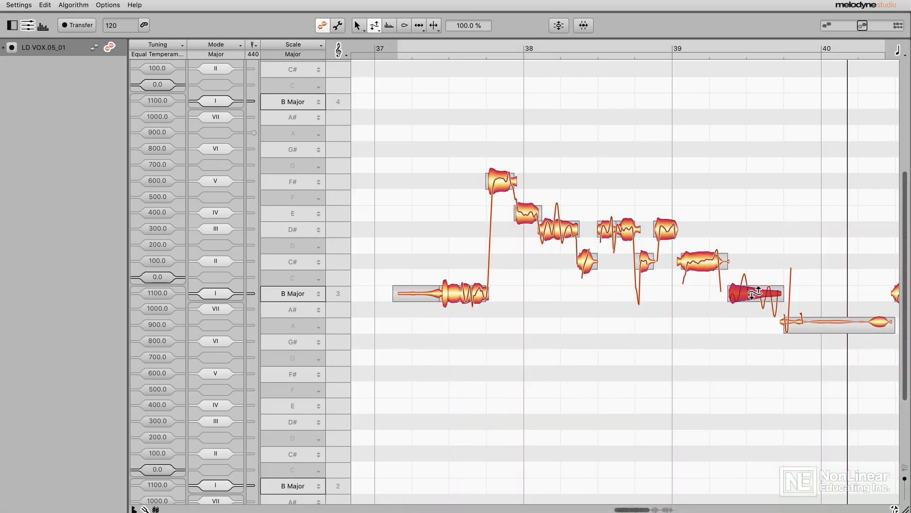
{"action": "left_click", "coordinate": [741, 347]}
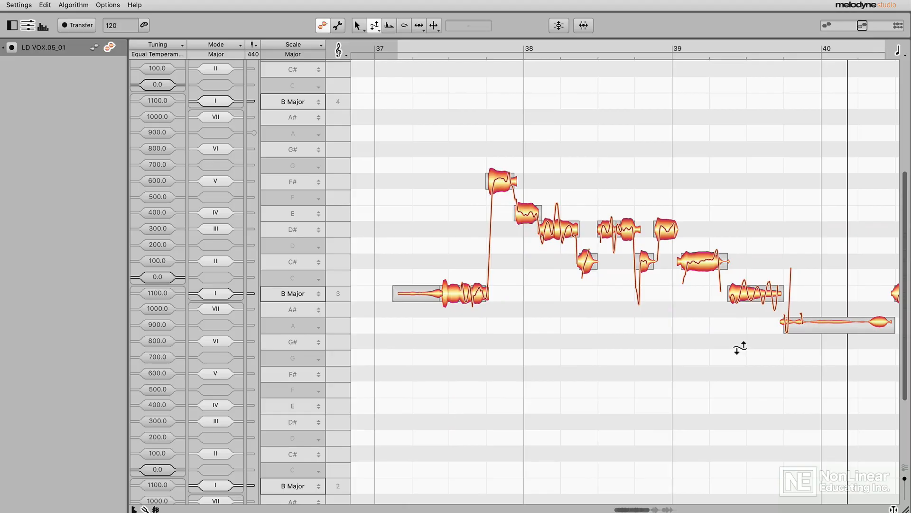
- Select the F# note in bar 37 and run the Correct Pitch Macro including manually fine-tuned notes with Pitch Center at 100%
{"action": "left_click", "coordinate": [408, 46]}
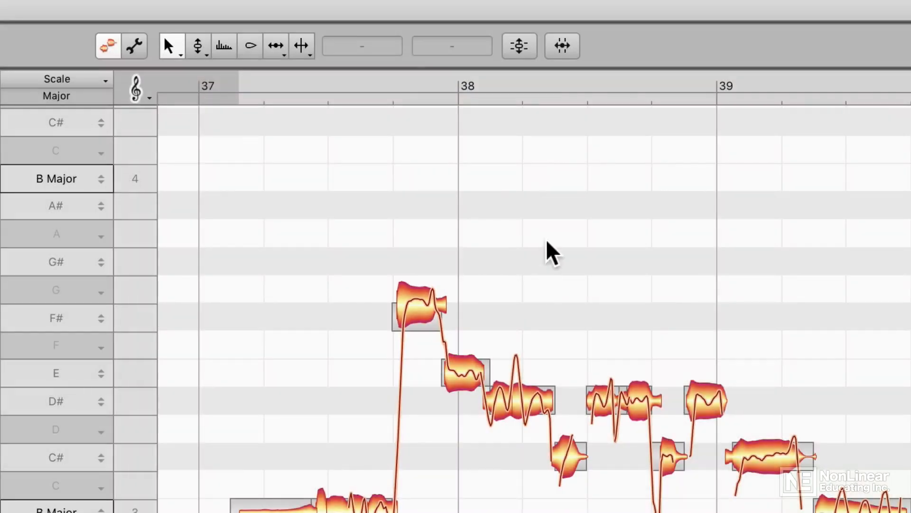
{"action": "left_click_drag", "start_coordinate": [548, 228], "coordinate": [343, 319]}
{"action": "left_click", "coordinate": [529, 51]}
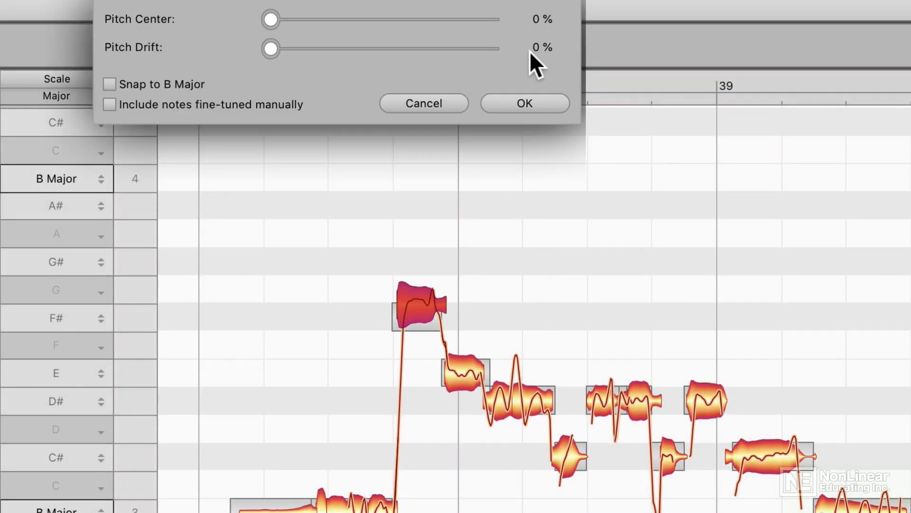
{"action": "left_click", "coordinate": [228, 110]}
{"action": "left_click_drag", "start_coordinate": [270, 15], "coordinate": [656, 29]}
{"action": "left_click", "coordinate": [527, 100]}
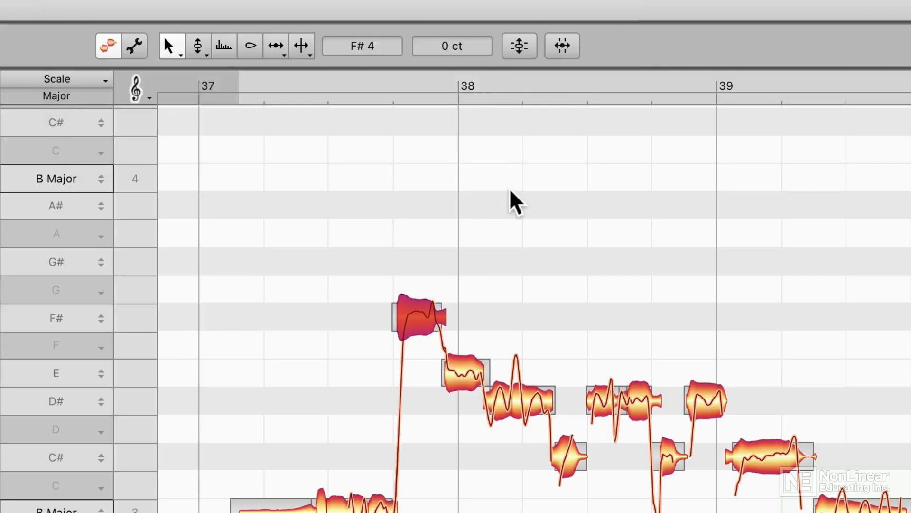